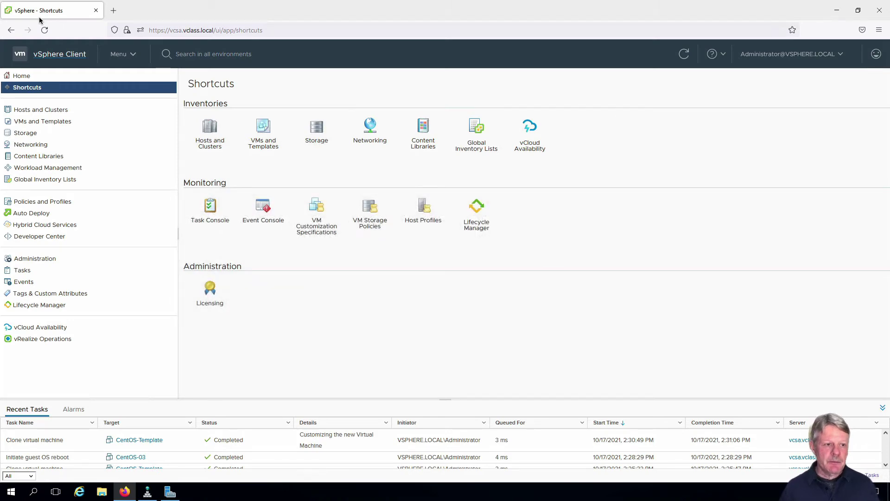
Open the Content Libraries page from the main menu.
{"action": "left_click", "coordinate": [139, 56]}
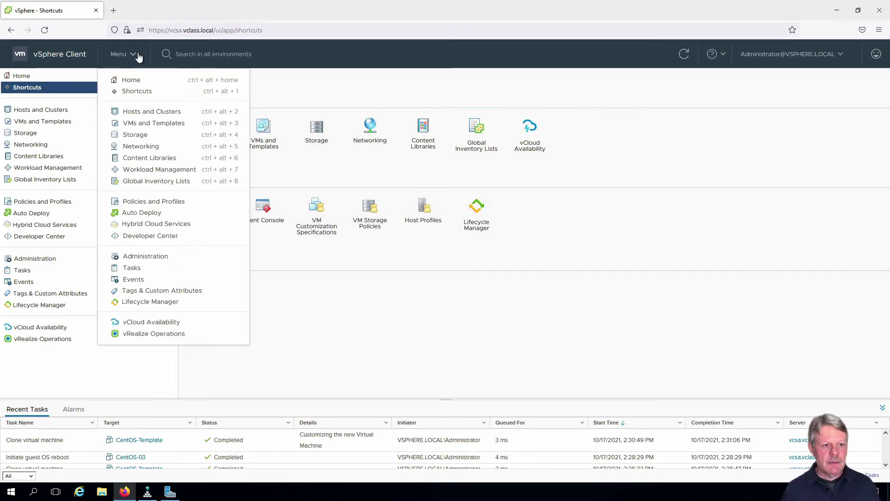
{"action": "left_click", "coordinate": [132, 158]}
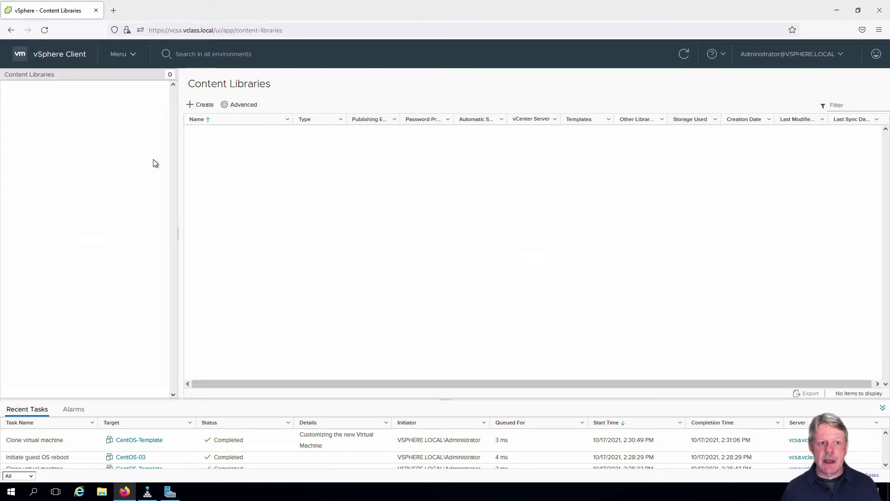
Start the New Content Library wizard for the library VM-Library.
{"action": "left_click", "coordinate": [205, 107]}
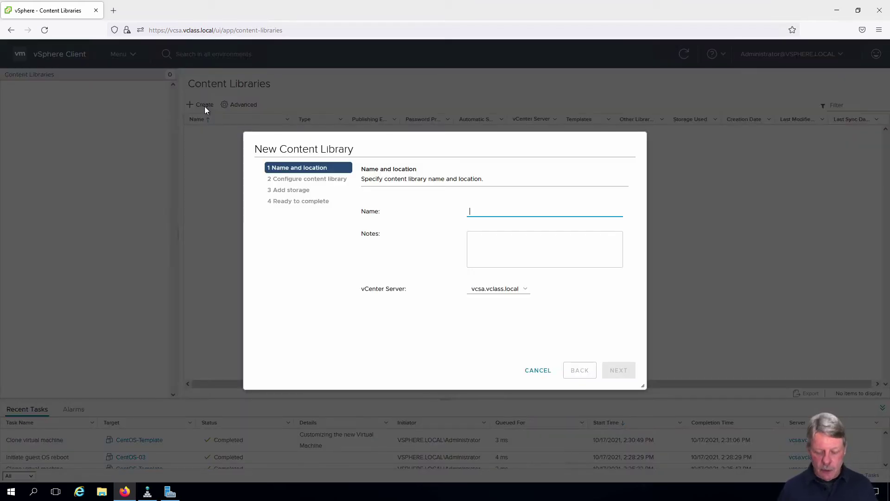
{"action": "type", "text": "VM-Library"}
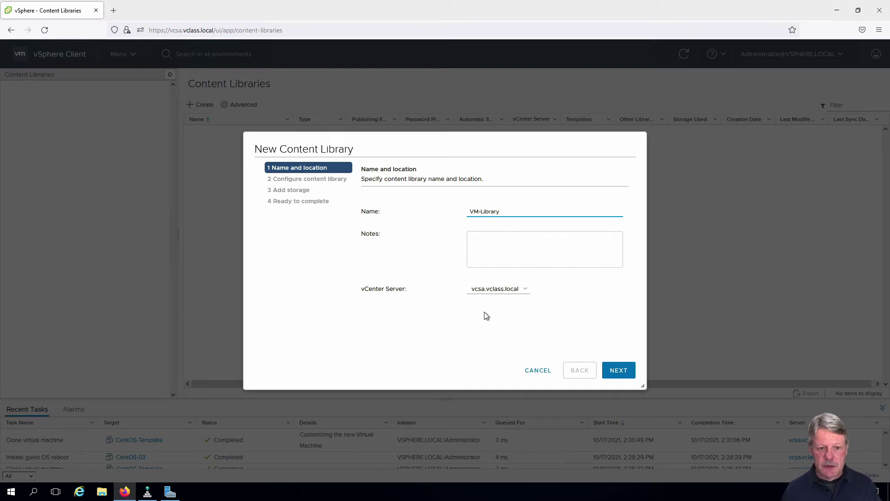
Create VM-Library as a local library with publishing enabled, stored on iSCSI-Datastore.
{"action": "left_click", "coordinate": [617, 379]}
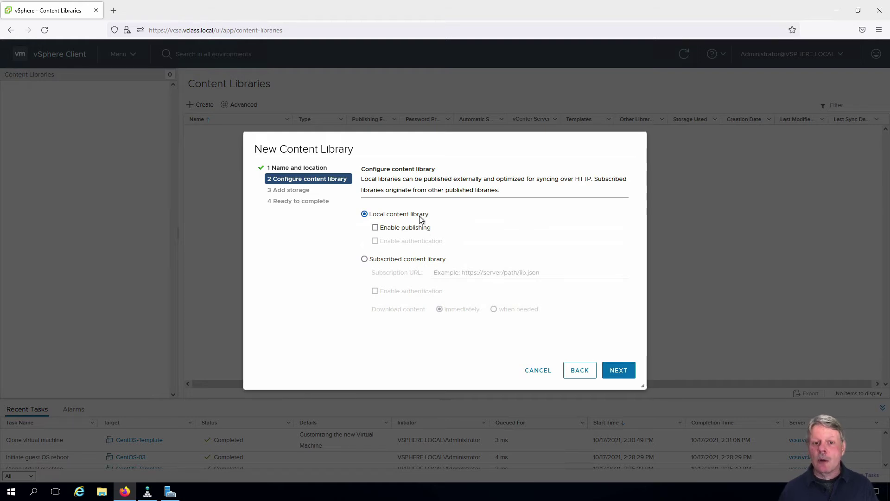
{"action": "left_click", "coordinate": [375, 227]}
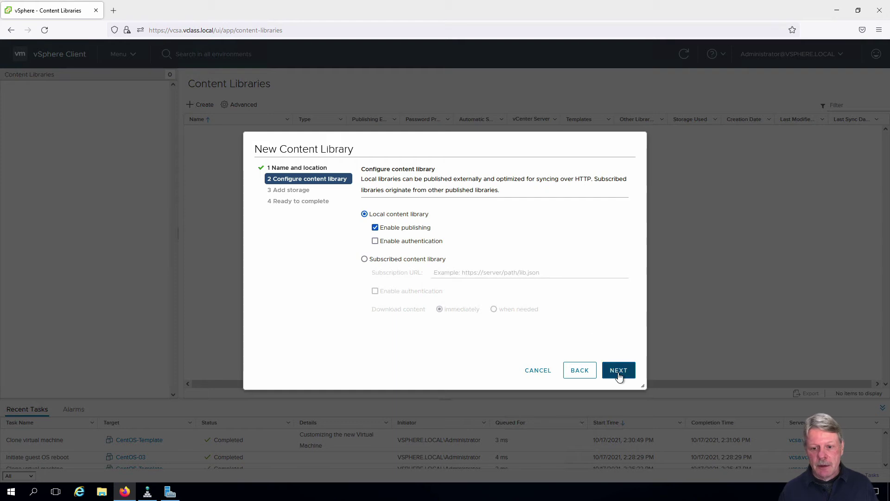
{"action": "left_click", "coordinate": [619, 373]}
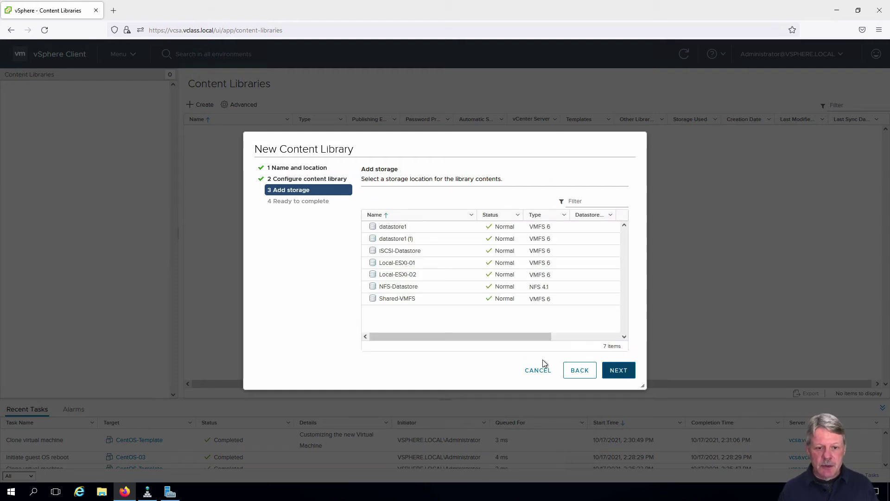
{"action": "left_click", "coordinate": [402, 255]}
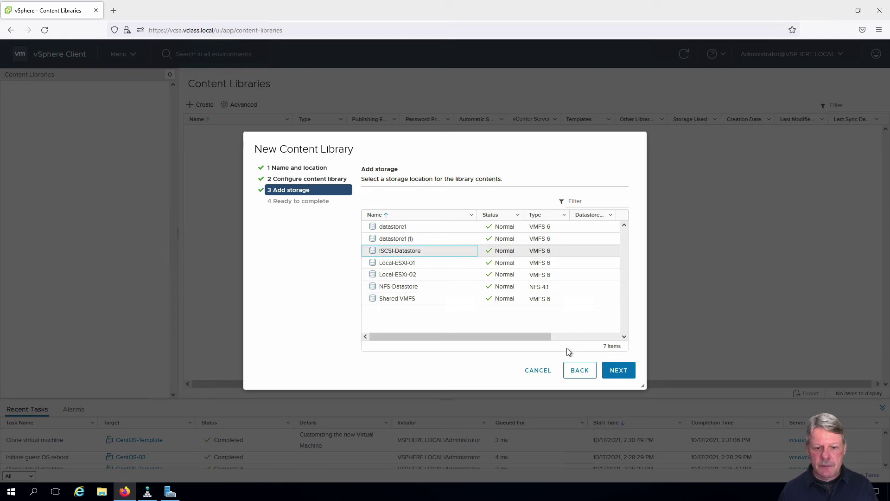
{"action": "left_click", "coordinate": [619, 375]}
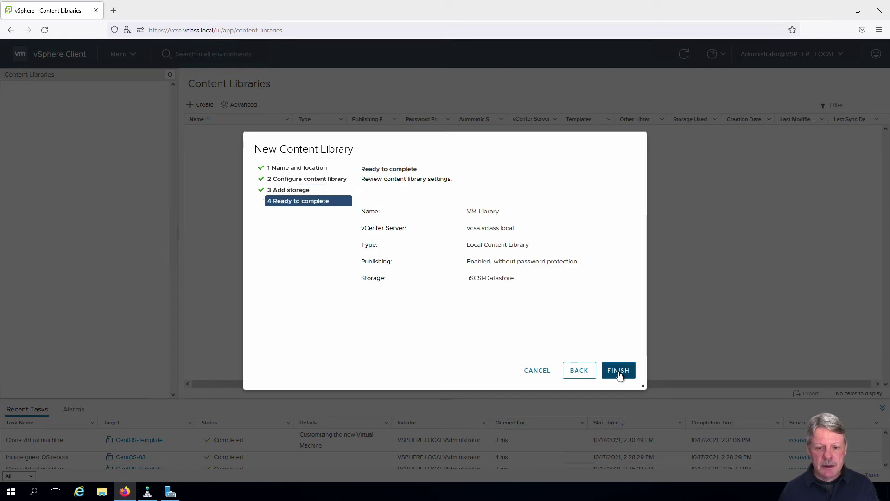
{"action": "left_click", "coordinate": [620, 375]}
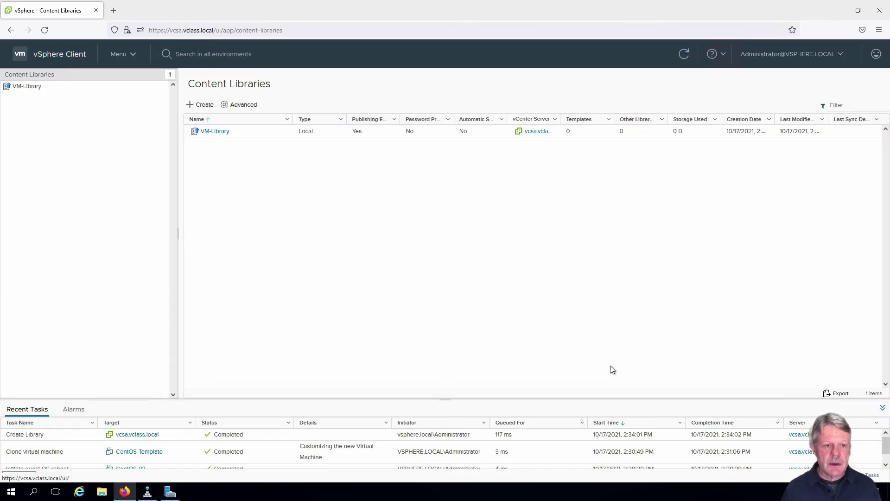